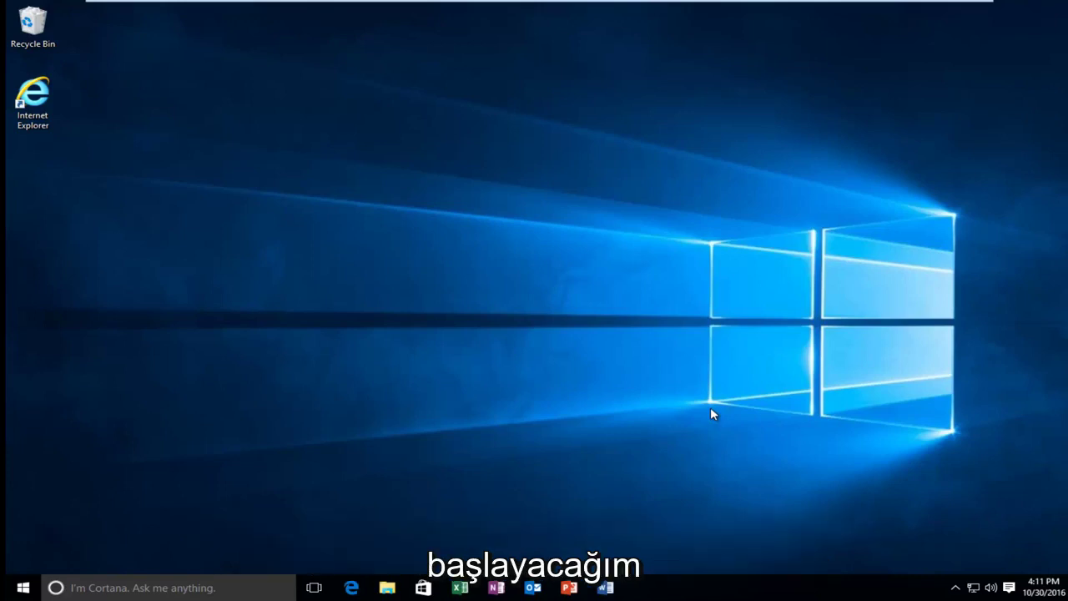
# Step: Search Windows for 'control panel' and open the Control Panel best match
pyautogui.click(18, 590)
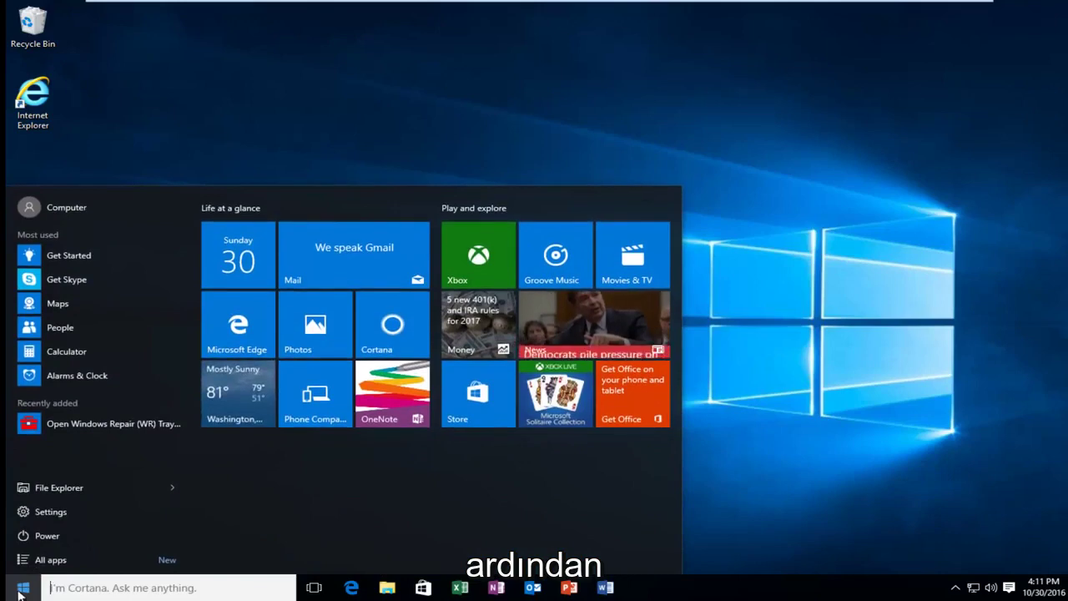
pyautogui.click(86, 586)
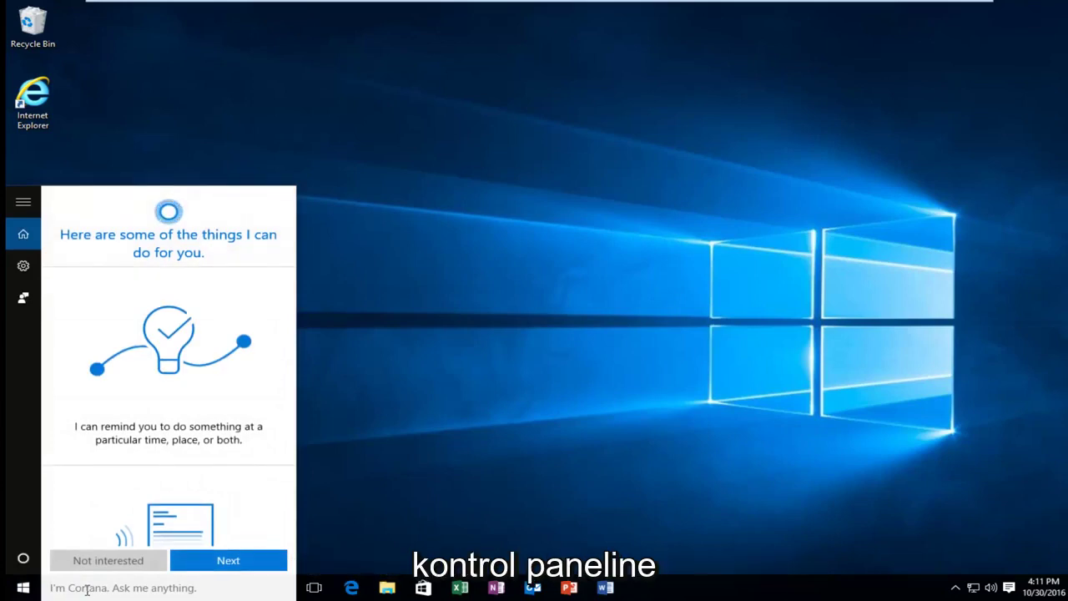
pyautogui.write('control panel')
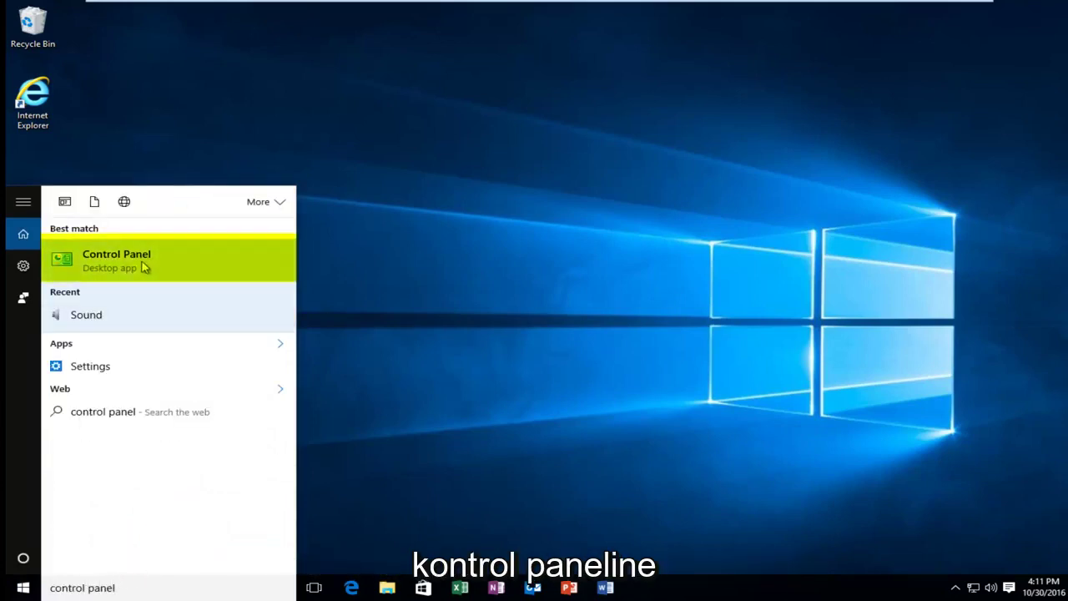
pyautogui.click(96, 262)
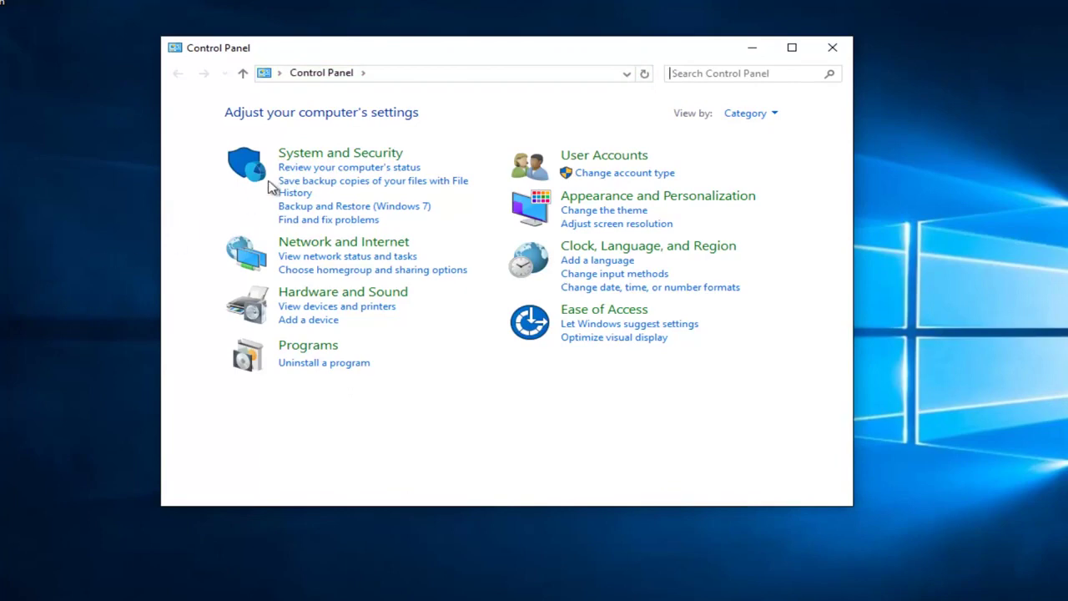
# Step: Go into System and Security and open the Administrative Tools folder
pyautogui.click(352, 157)
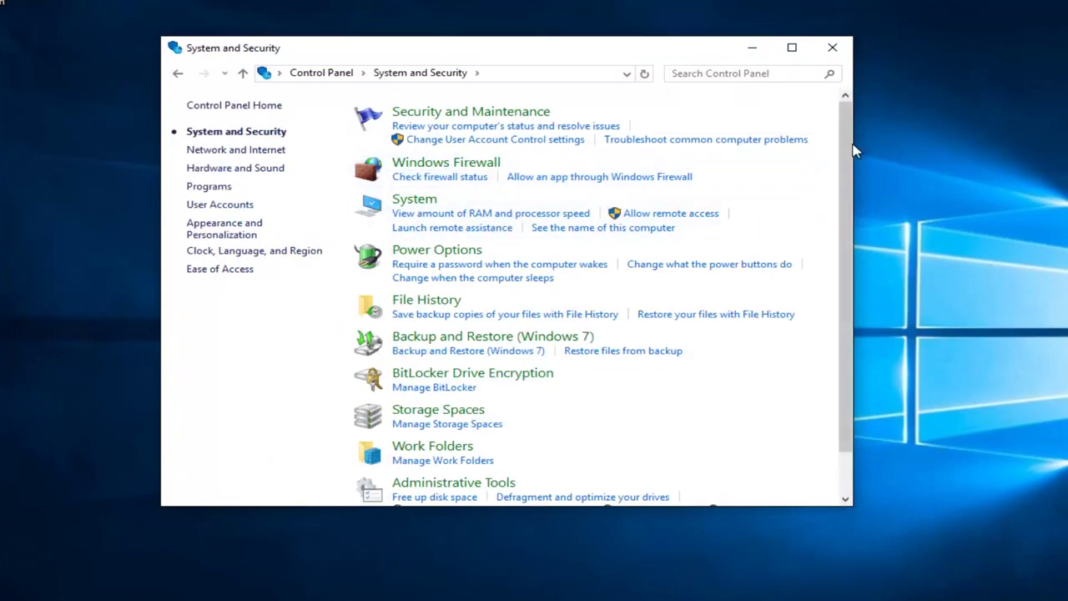
pyautogui.moveTo(853, 150); pyautogui.dragTo(853, 195)
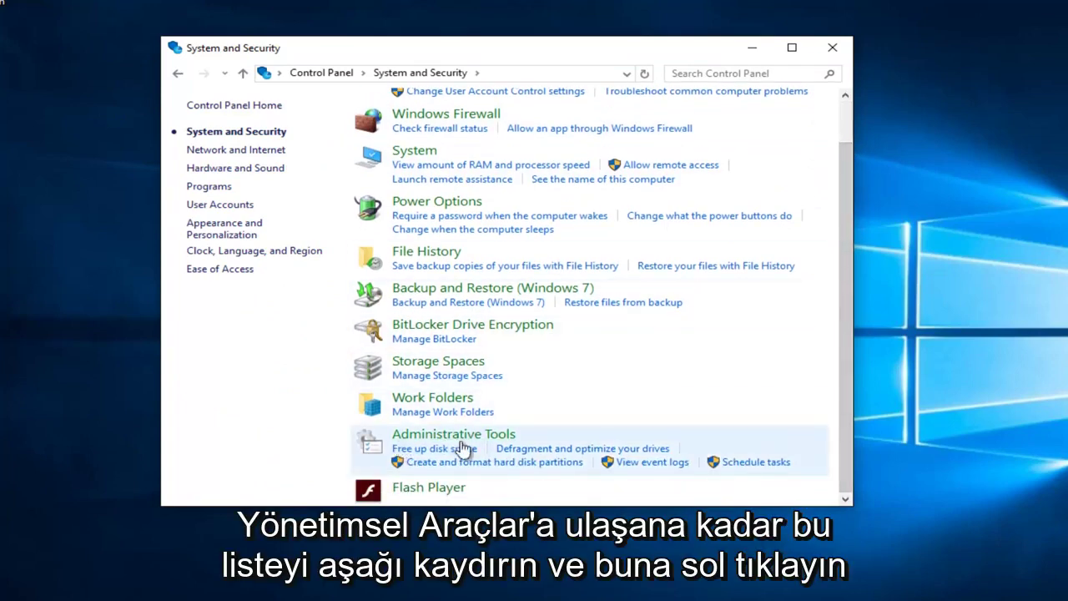
pyautogui.click(460, 438)
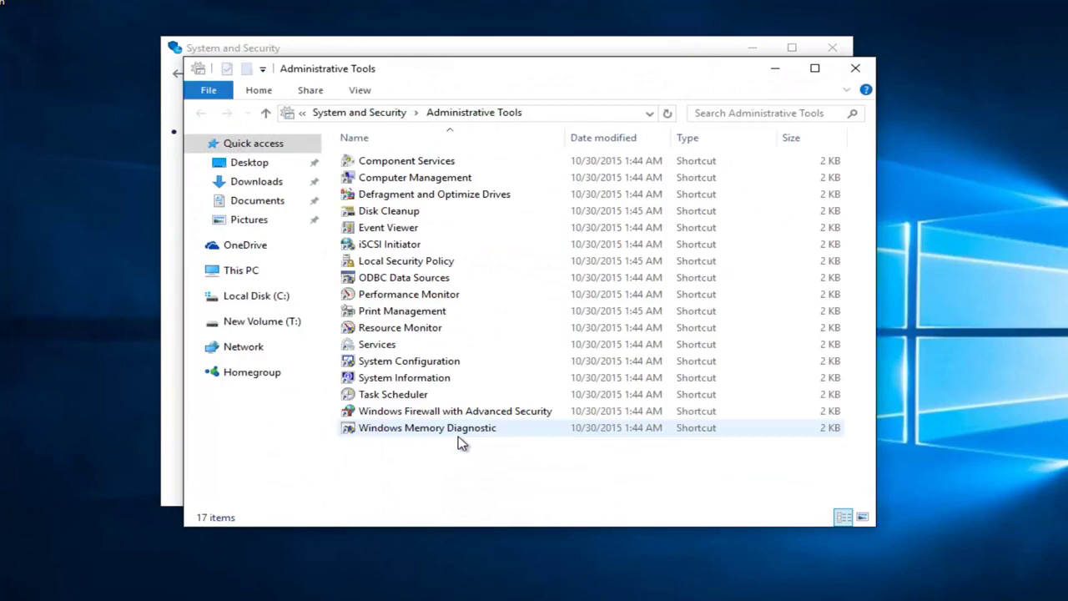
# Step: Launch the Services console and close the Administrative Tools window
pyautogui.doubleClick(377, 345)
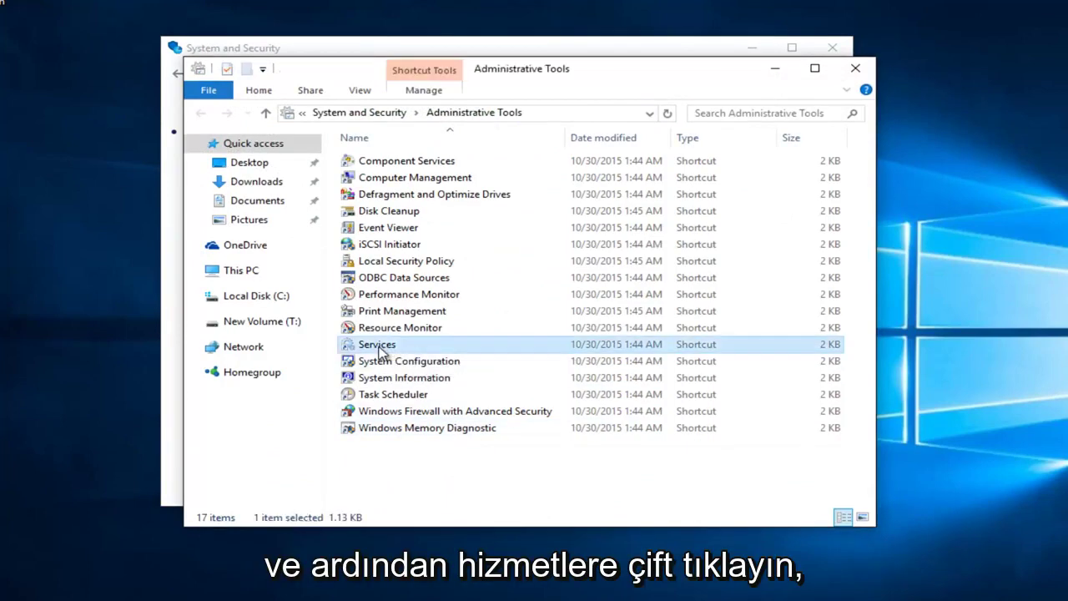
pyautogui.click(855, 68)
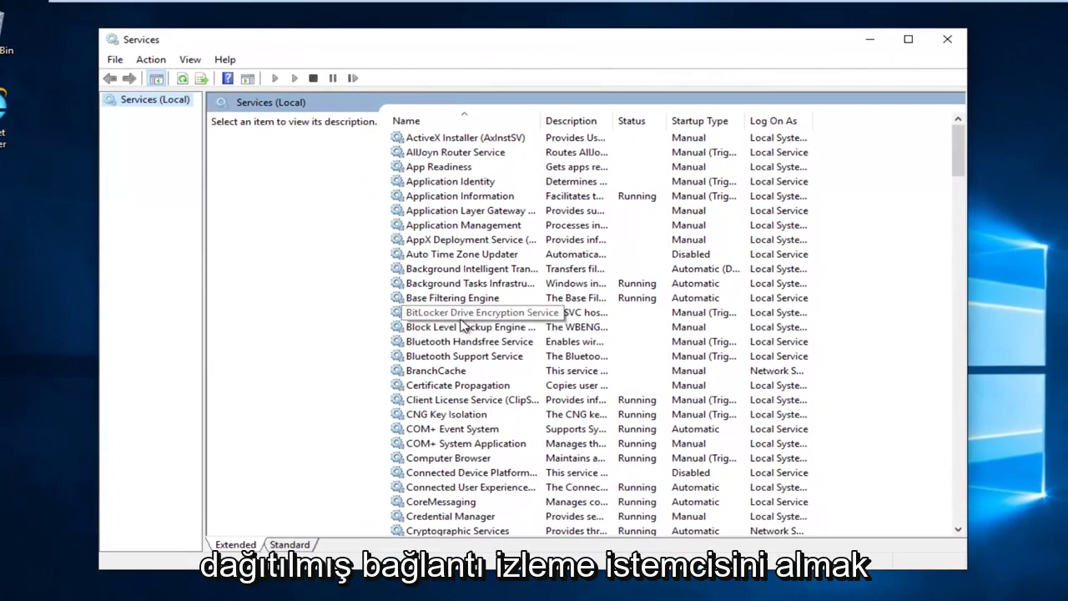
# Step: Scroll to the Distributed Link Tracking Client service and open its Properties dialog
pyautogui.click(448, 355)
pyautogui.scroll(-3, 449, 354)
pyautogui.scroll(-2, 449, 354)
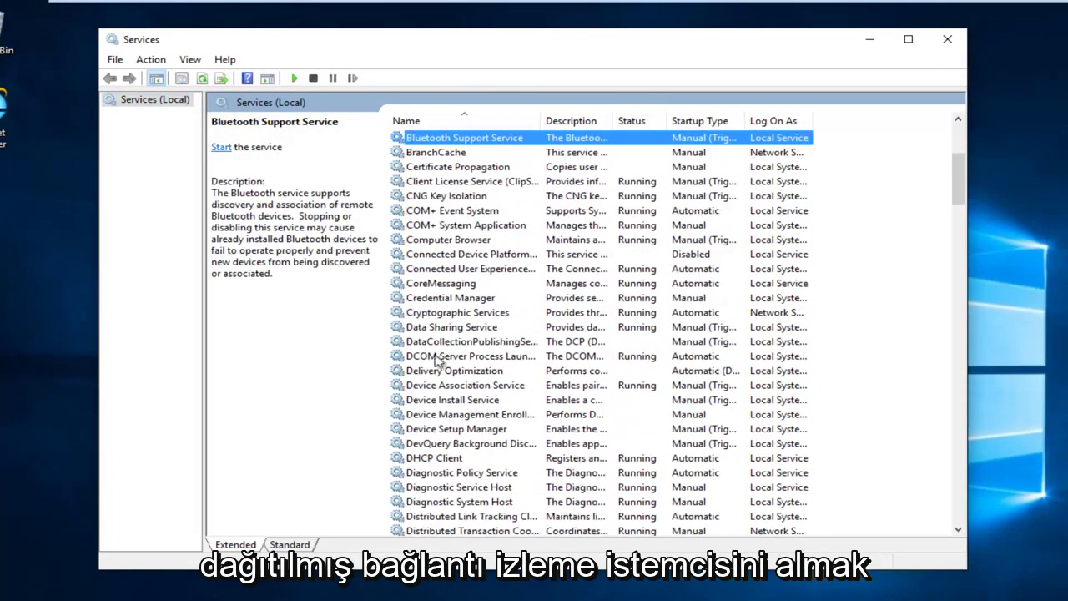
pyautogui.scroll(-2, 457, 360)
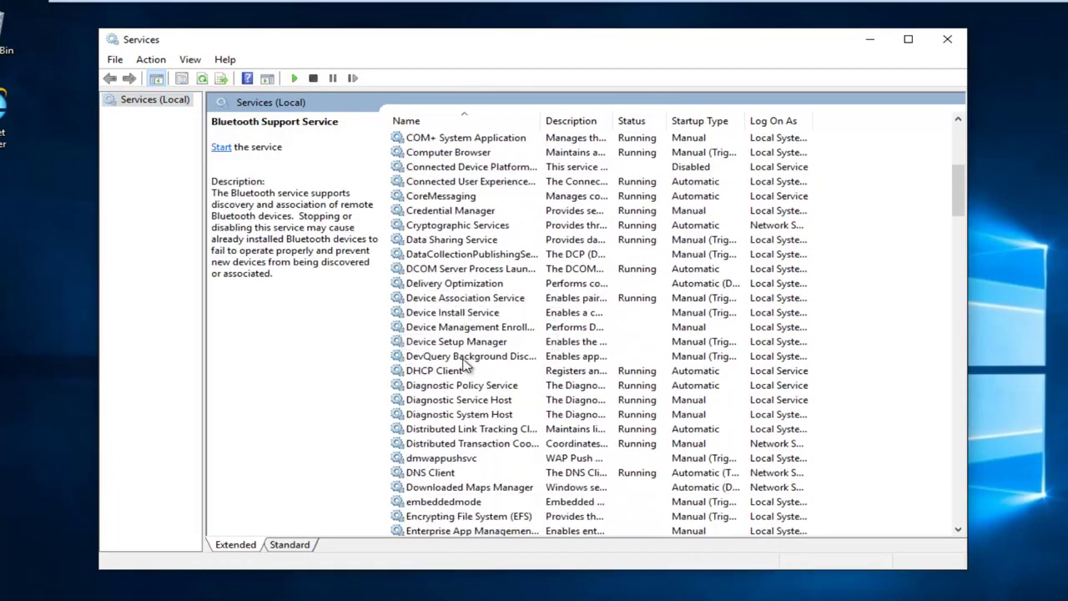
pyautogui.click(441, 429)
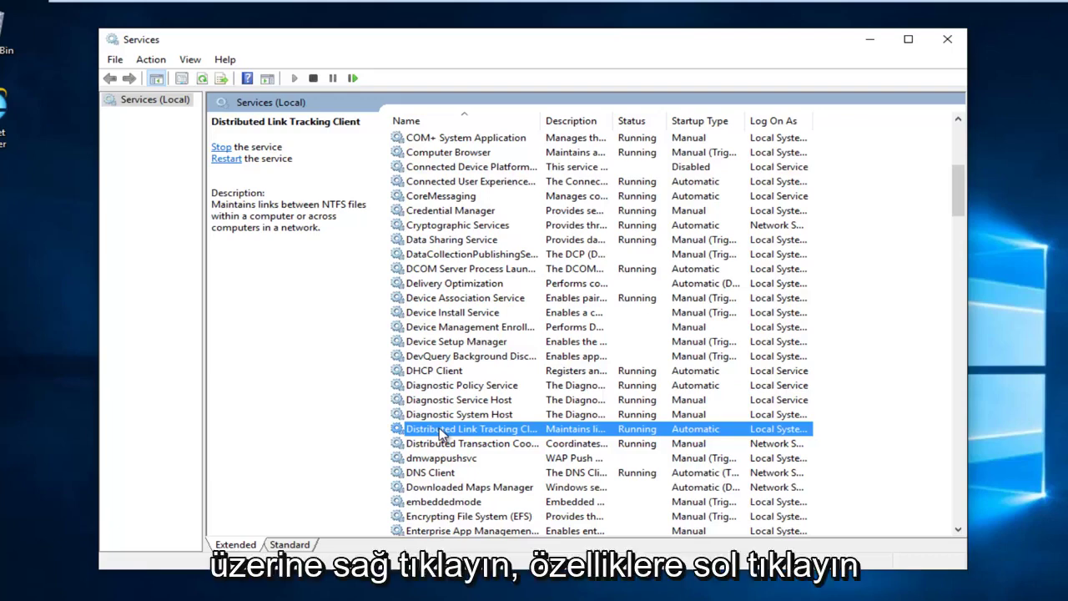
pyautogui.rightClick(462, 434)
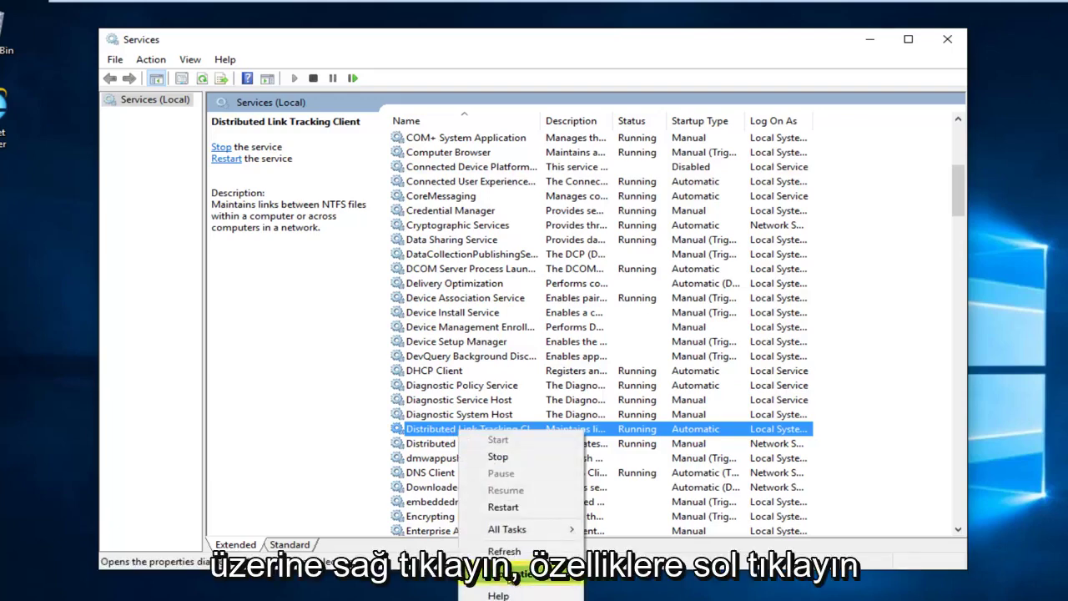
pyautogui.click(509, 574)
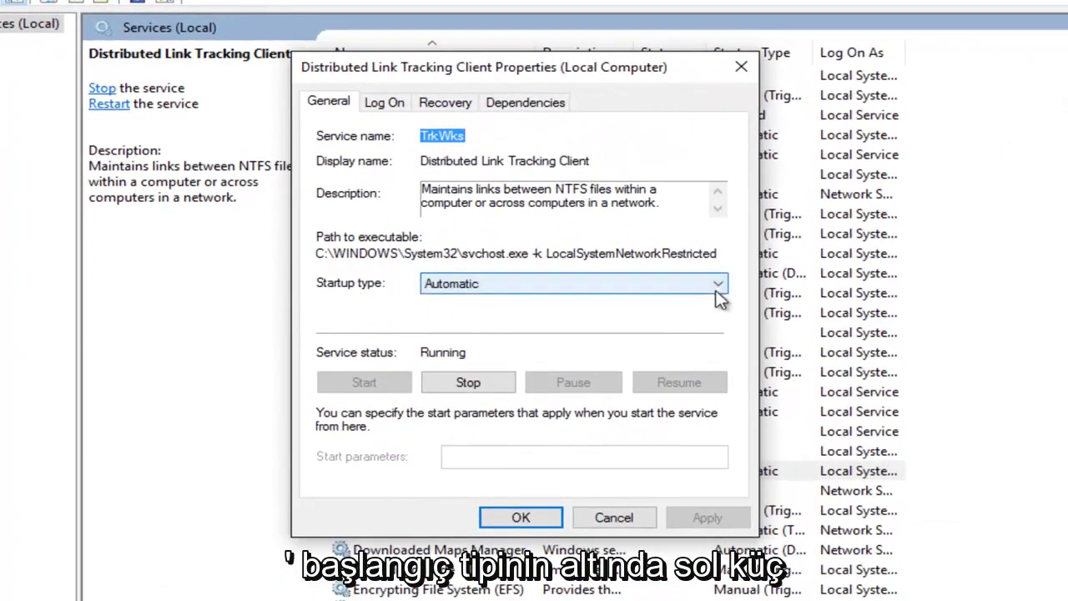
# Step: Change the Distributed Link Tracking Client startup type to Disabled, apply and confirm with OK
pyautogui.click(722, 285)
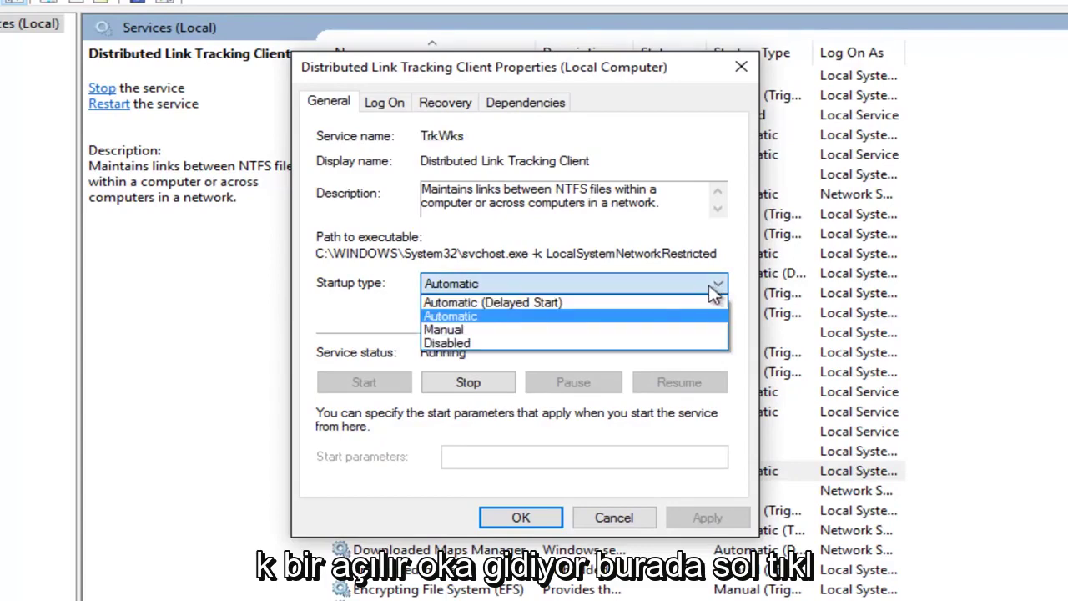
pyautogui.click(442, 345)
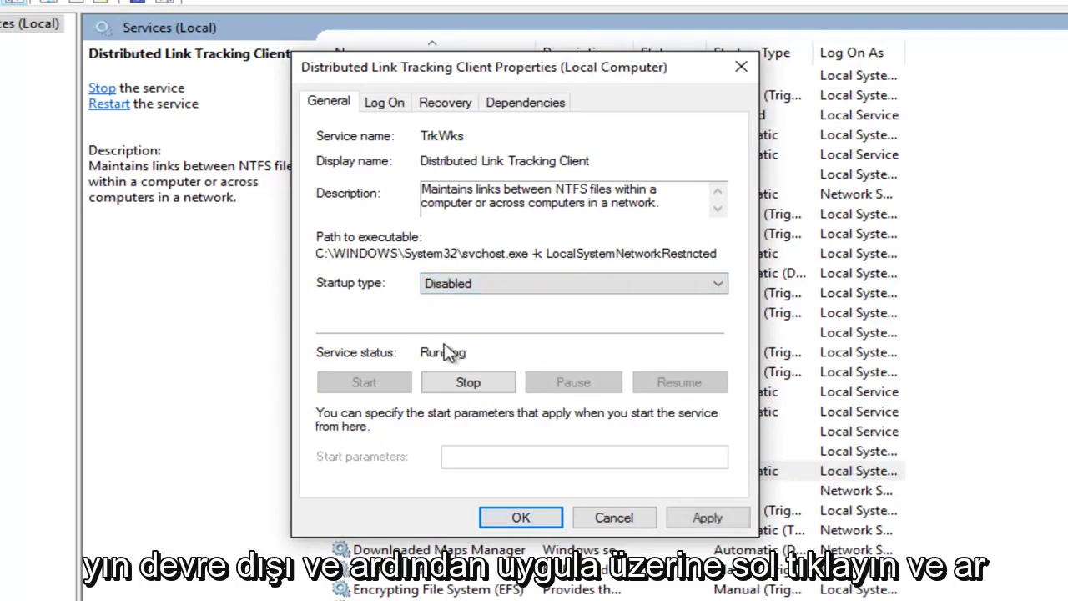
pyautogui.click(698, 516)
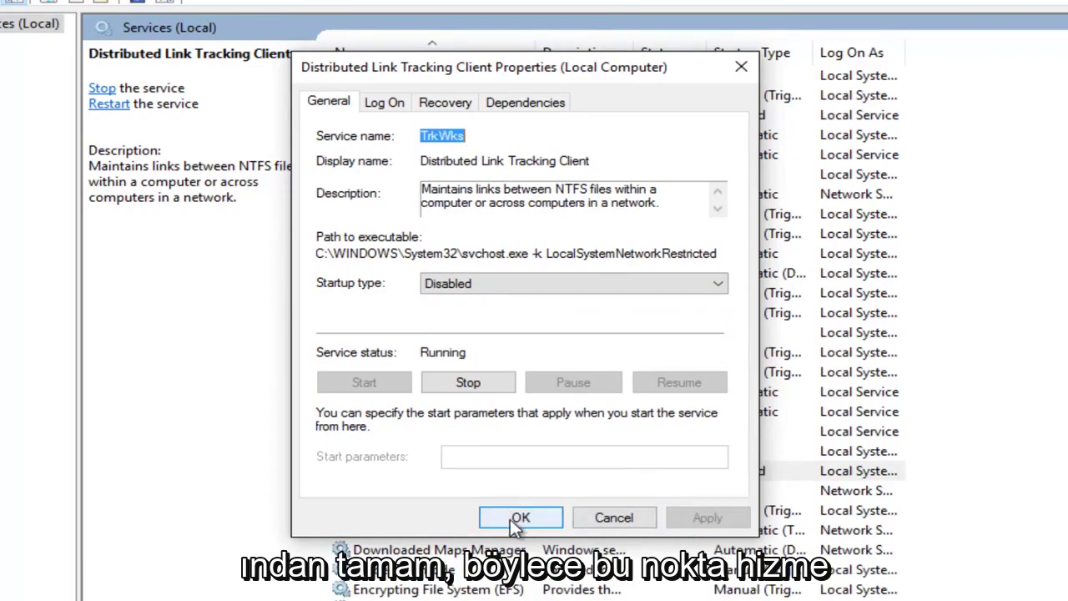
pyautogui.click(515, 515)
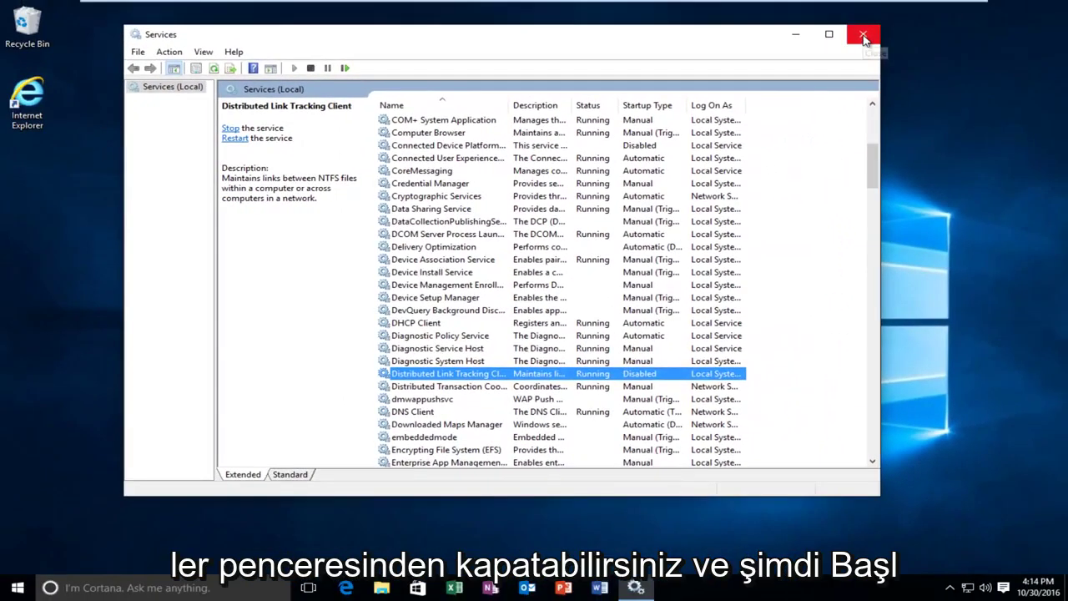
# Step: Close Services and start Command Prompt (Admin) from the Start menu, approving UAC
pyautogui.click(864, 35)
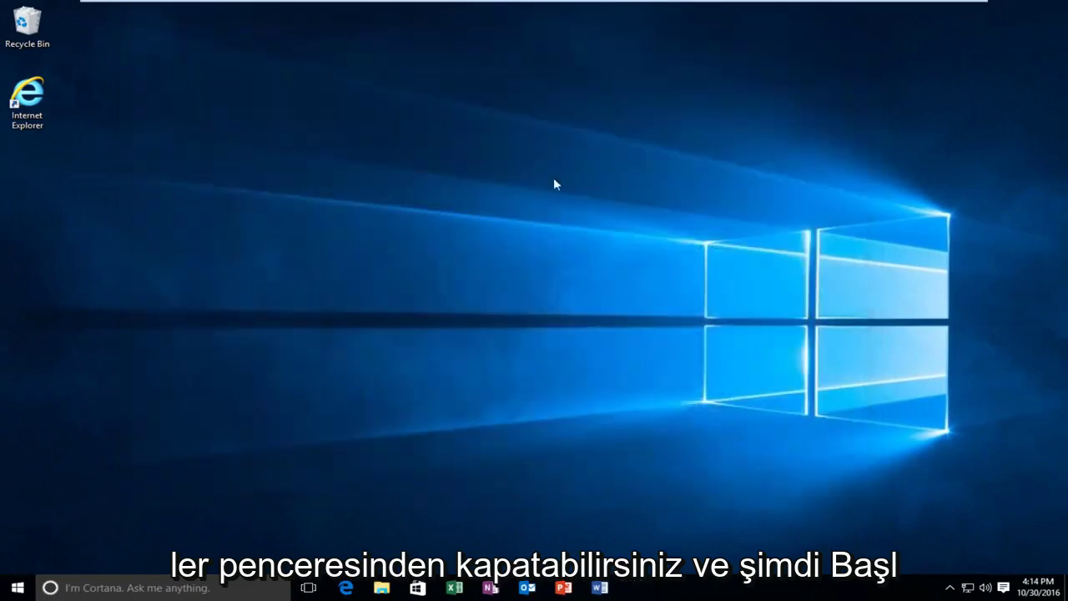
pyautogui.rightClick(30, 588)
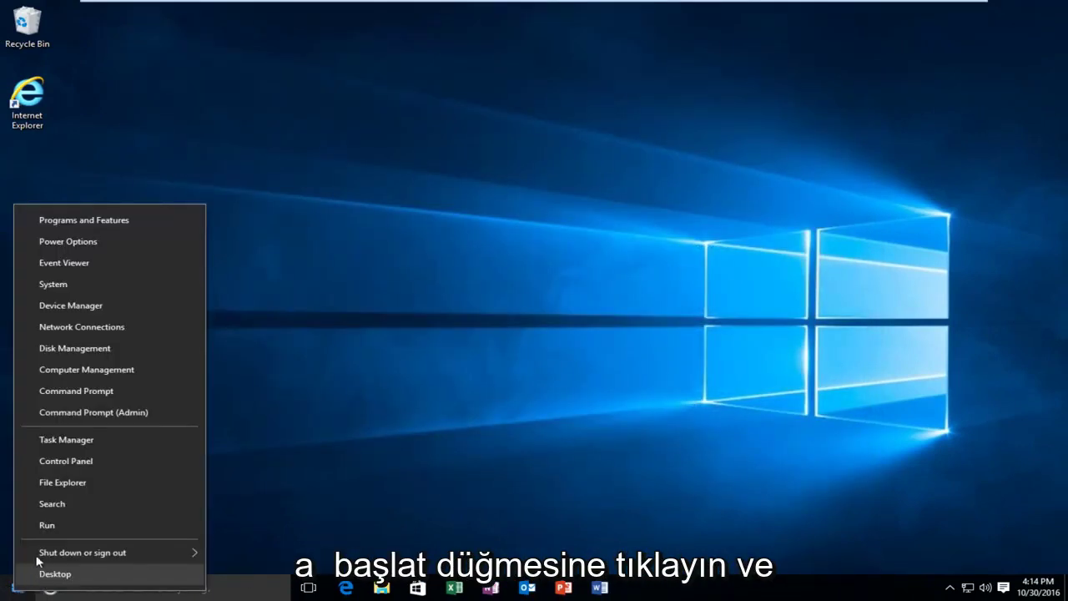
pyautogui.click(97, 412)
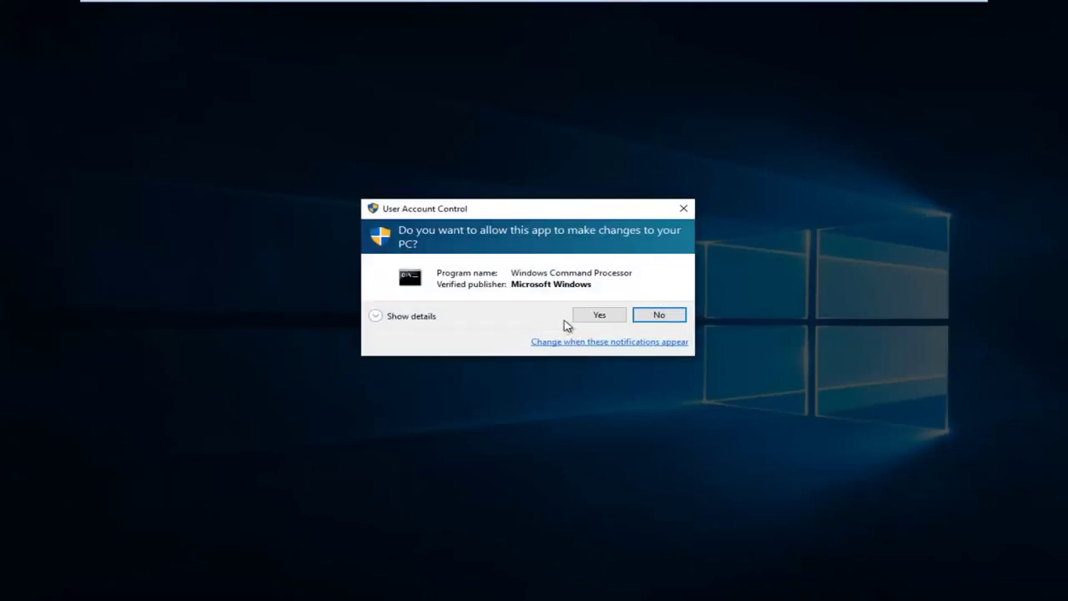
pyautogui.click(604, 316)
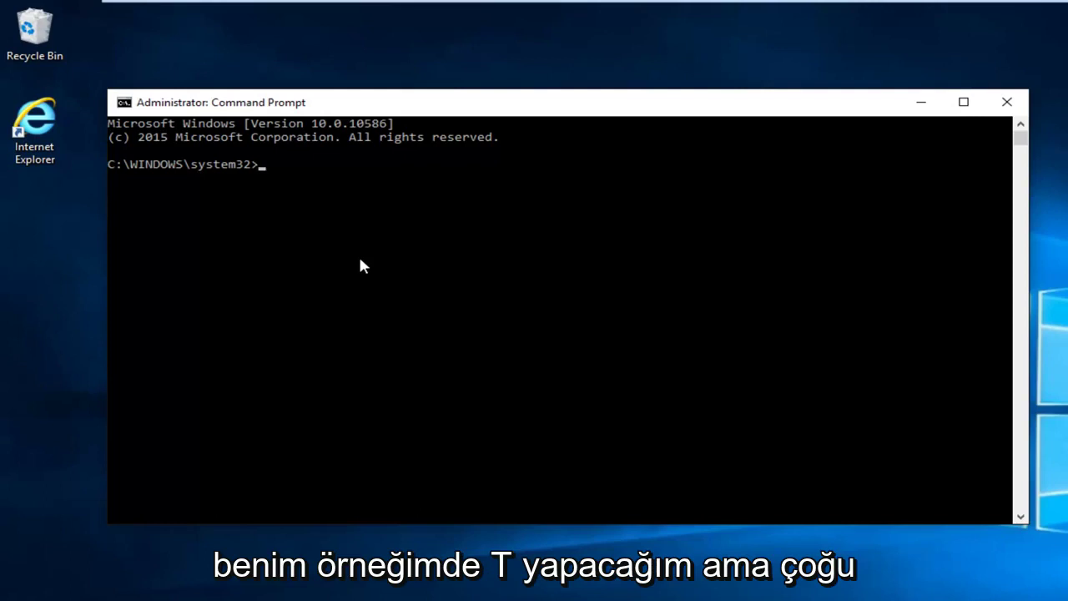
# Step: Switch the elevated Command Prompt to drive T: with the command T:
pyautogui.write('T:')
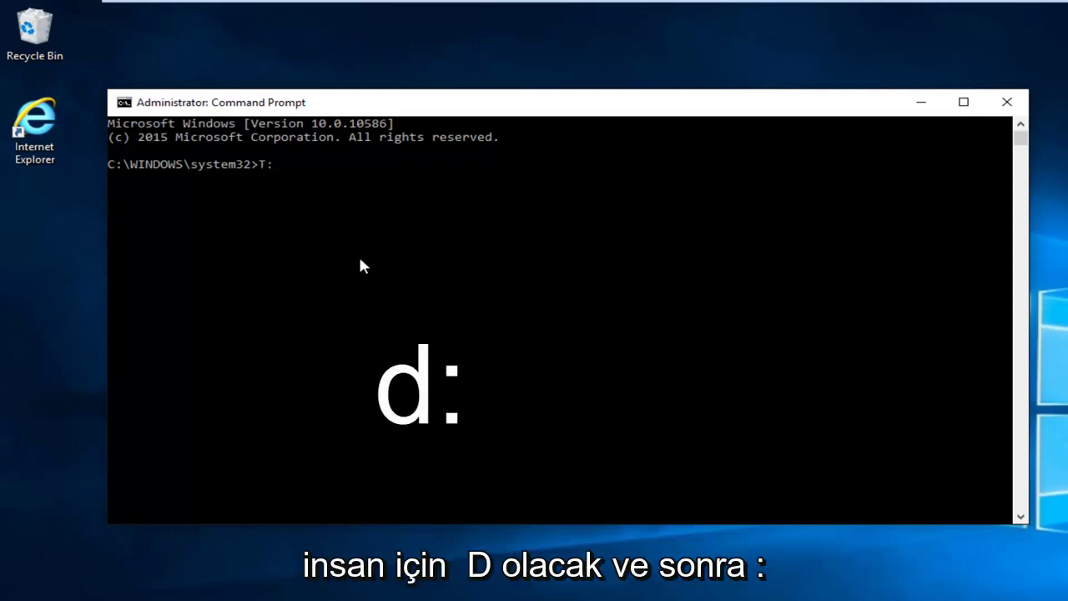
pyautogui.press('Return')
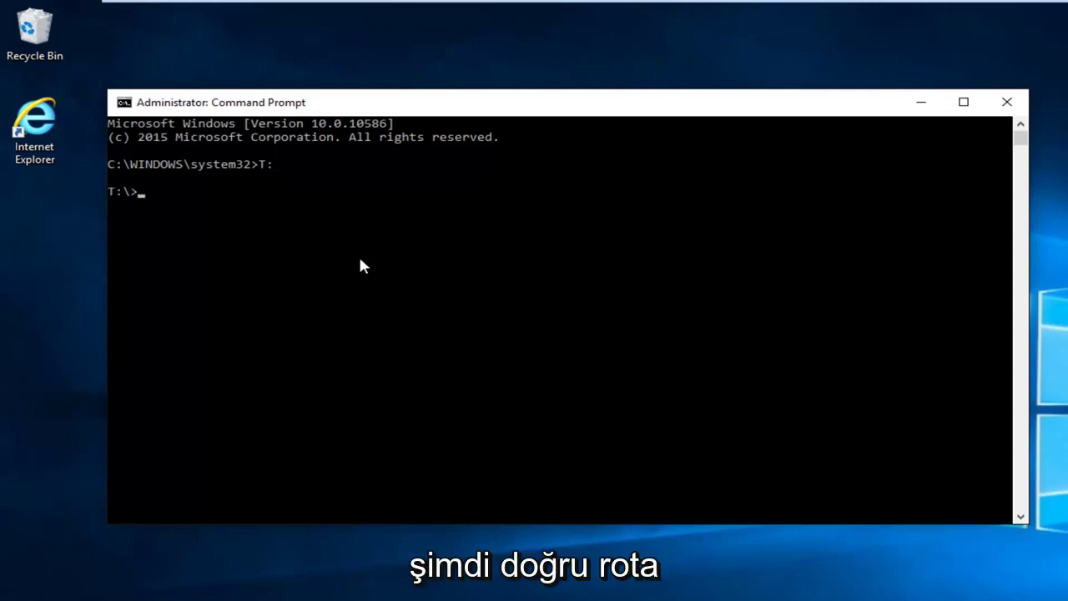
# Step: Run rmdir 'System Volume Information' /s on T: and confirm the deletion with y
pyautogui.write('rmdir')
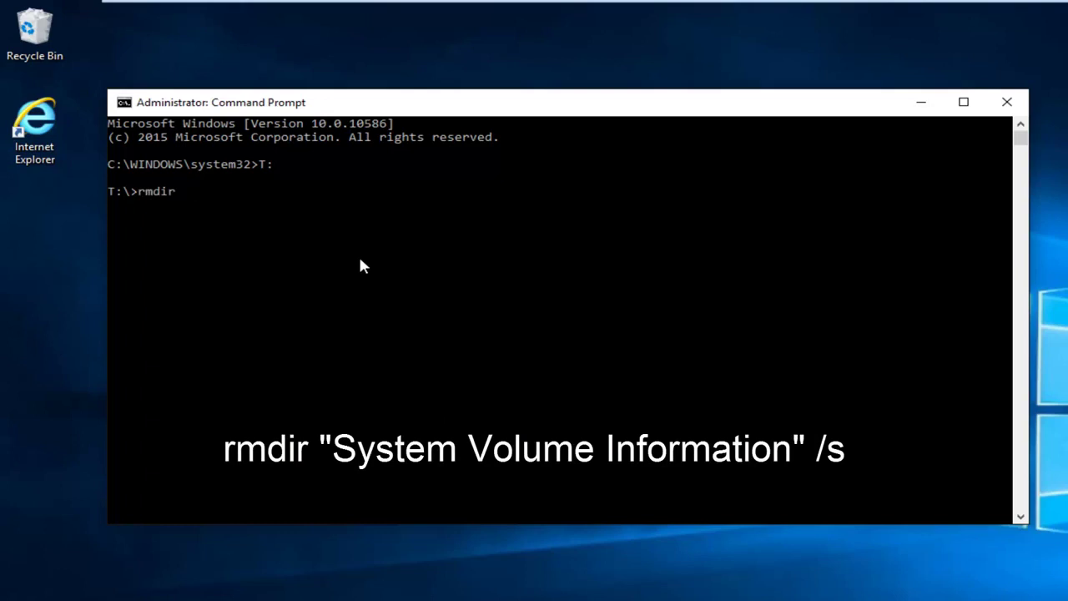
pyautogui.write(' "')
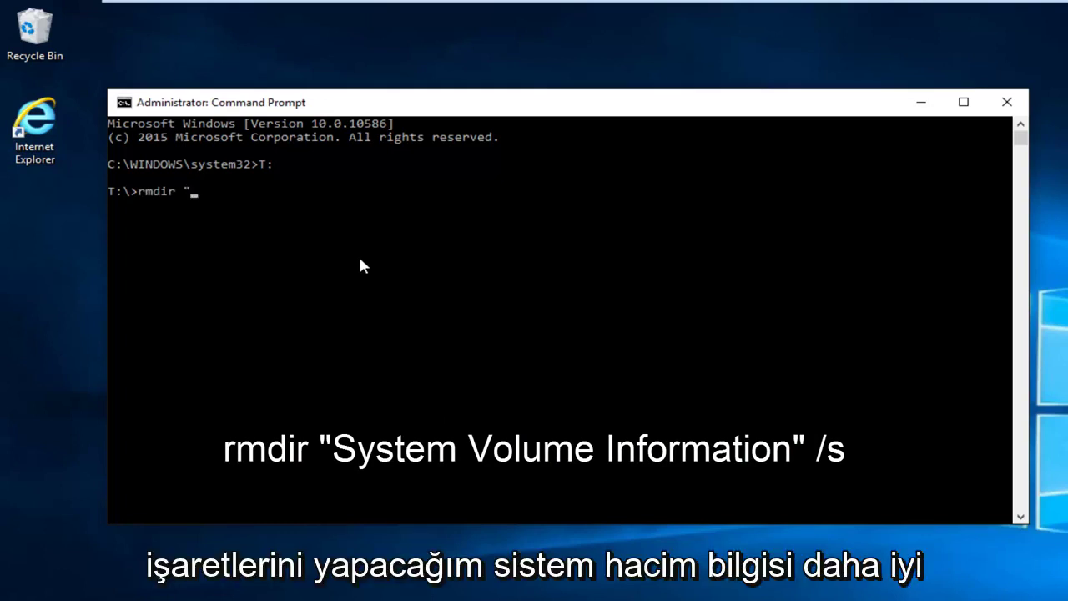
pyautogui.write('Syst')
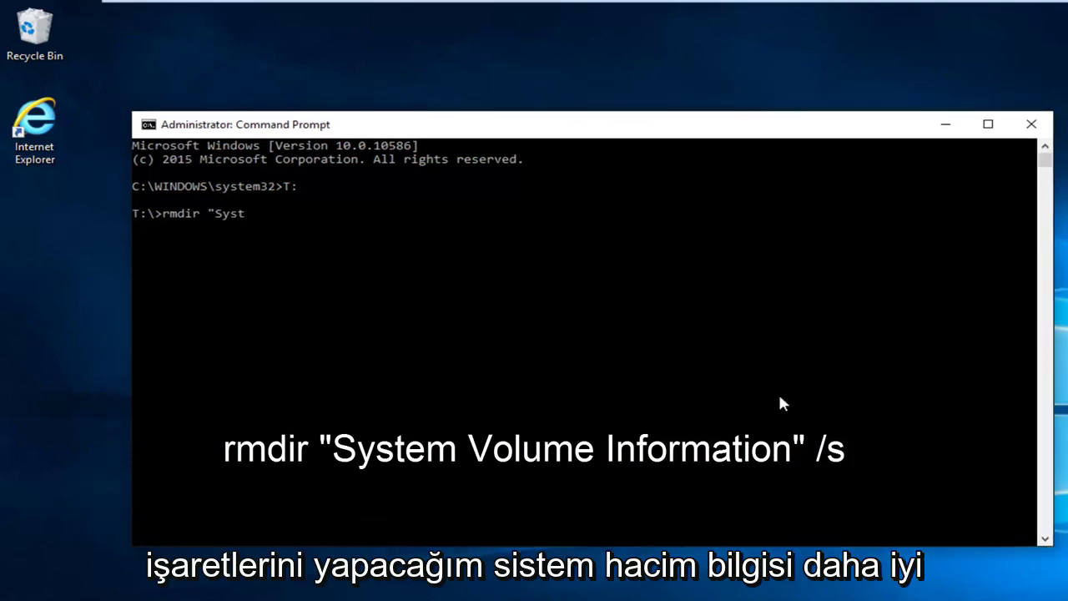
pyautogui.write('em Volume Information')
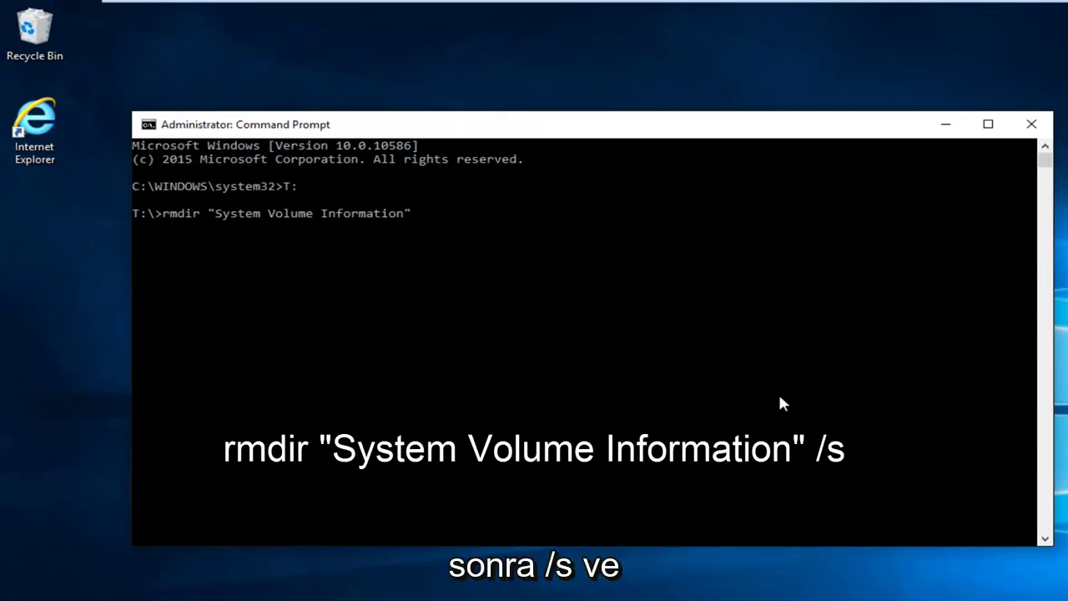
pyautogui.write('s')
pyautogui.press('Return')
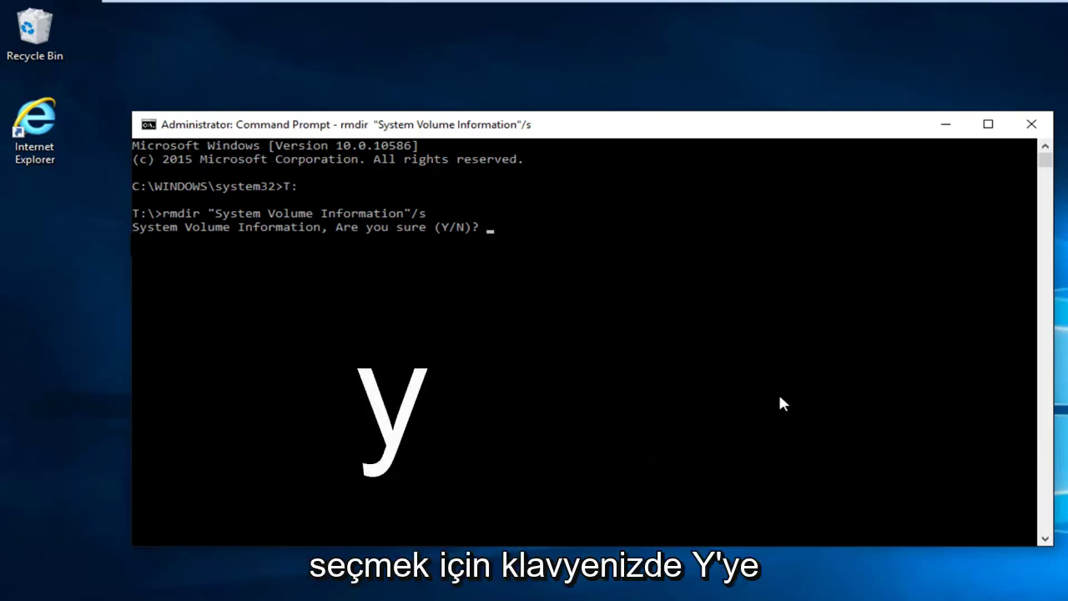
pyautogui.write('y')
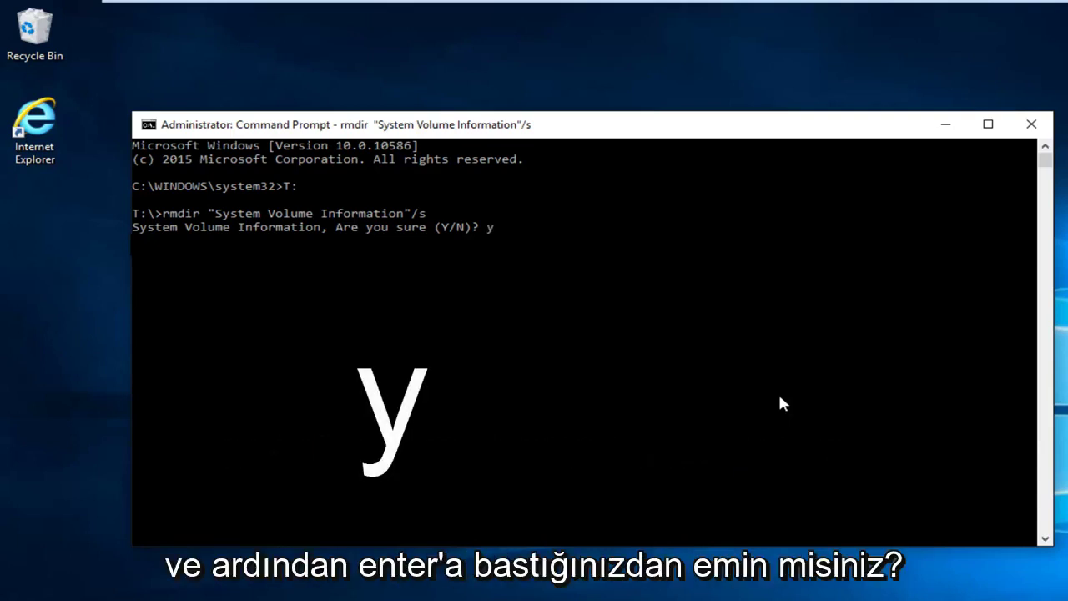
pyautogui.press('Return')
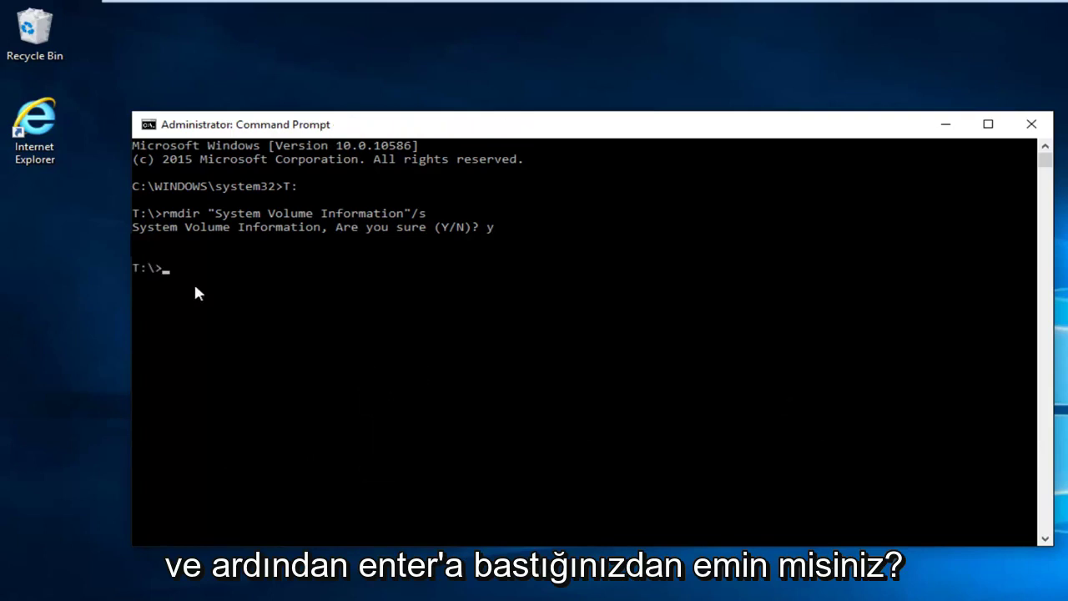